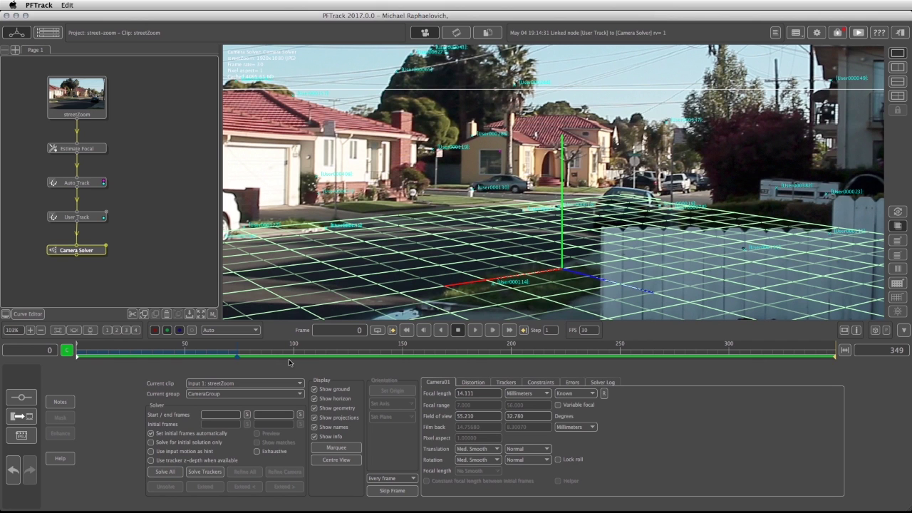
- Scrub to around frame 144 and enable Variable focal length on Camera01
mouse_move(291, 357)
mouse_down()
mouse_move(402, 359)
mouse_move(278, 356)
mouse_up()
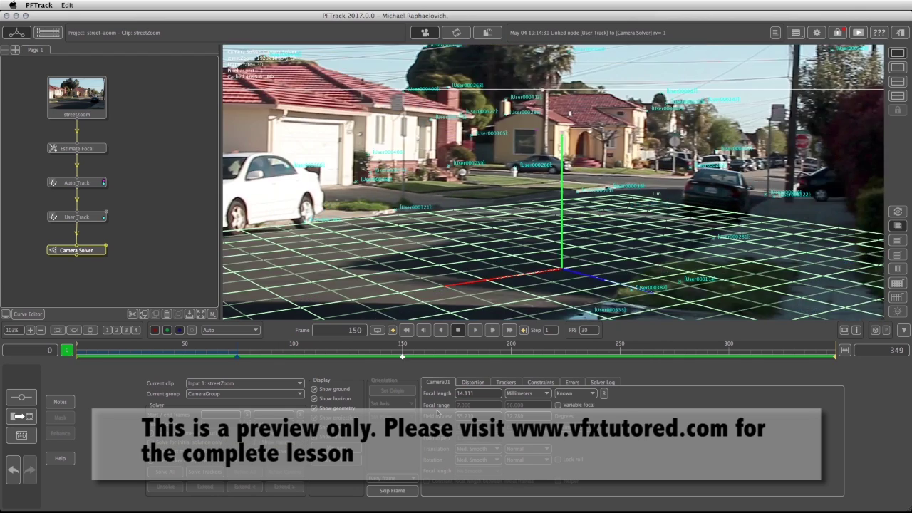
click(557, 404)
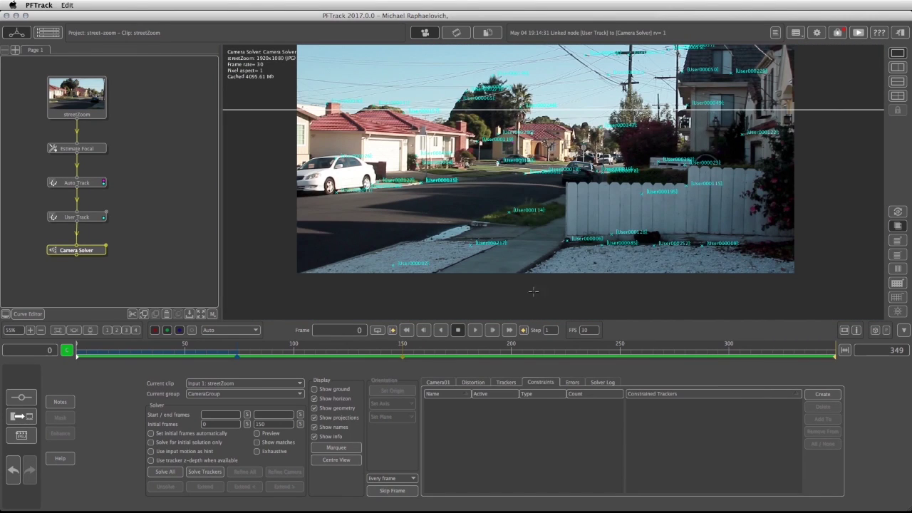
- Create plane constraint Constraint0001 and add the five pavement and fence-base trackers to it
click(823, 394)
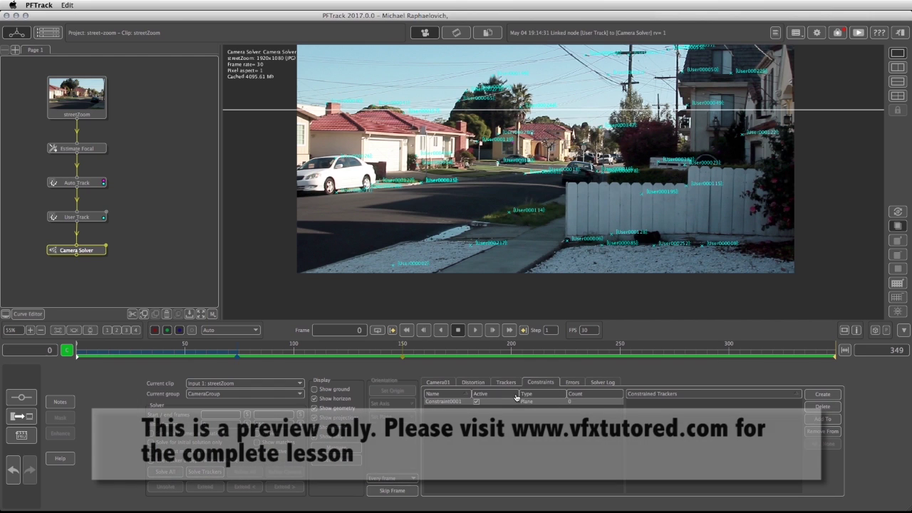
click(348, 450)
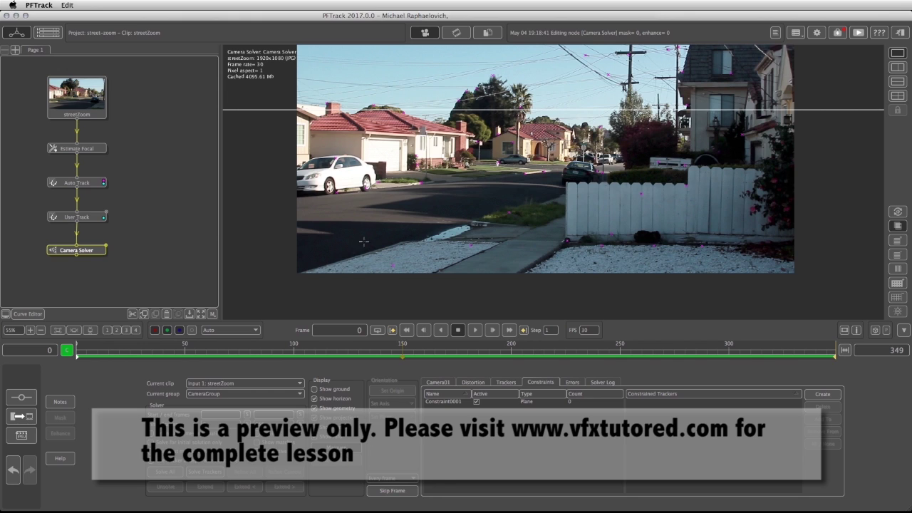
drag(365, 240, 508, 285)
shift+drag(573, 268, 721, 233)
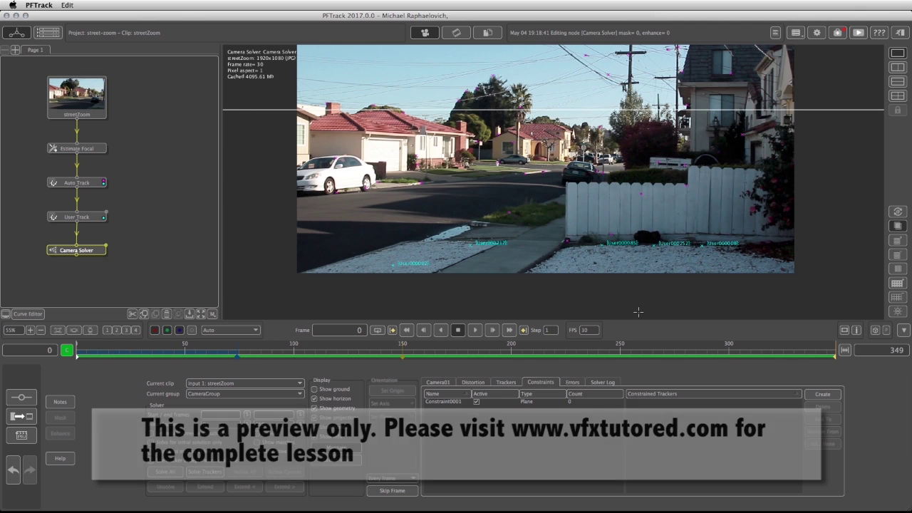
click(512, 402)
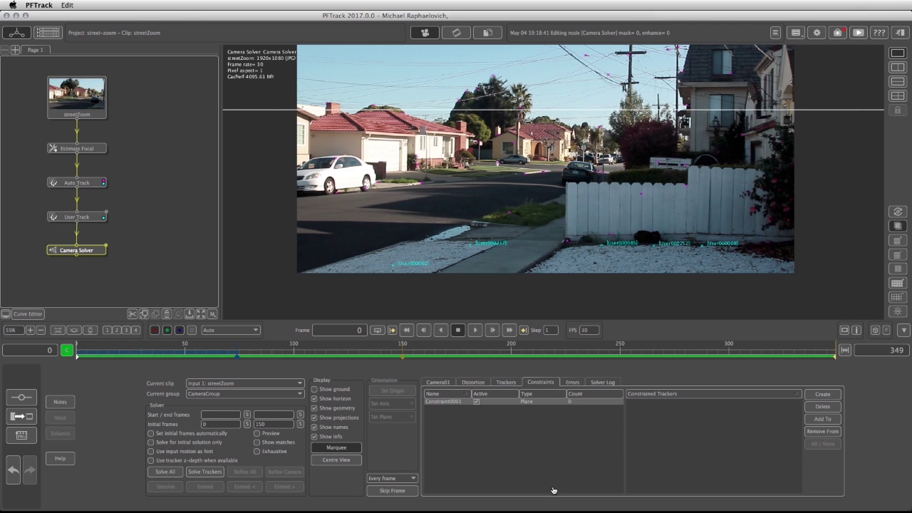
click(821, 418)
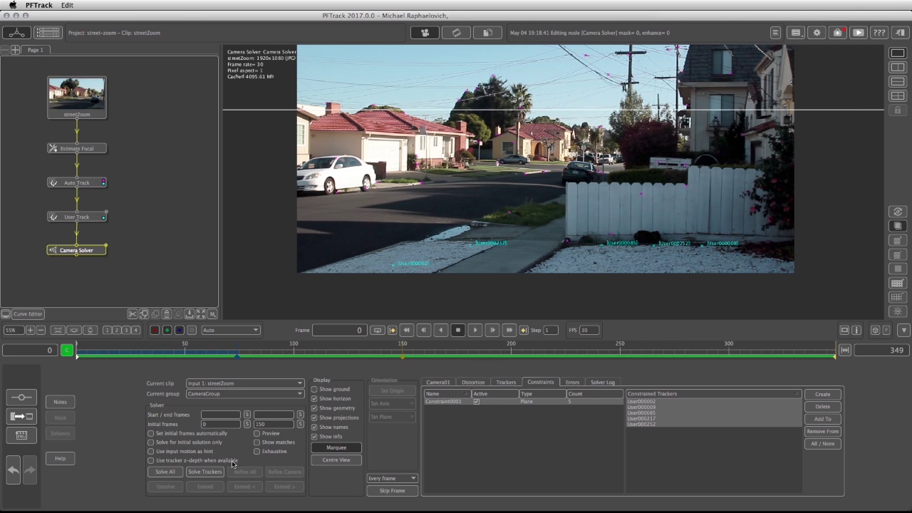
- Run Solve All, then show the focal length, translation and rotation curves in the Curve Editor
click(166, 471)
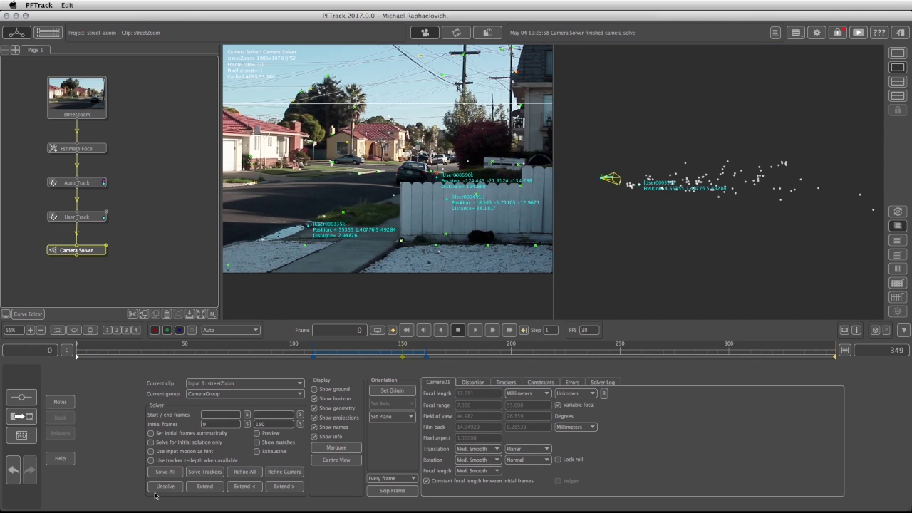
click(29, 314)
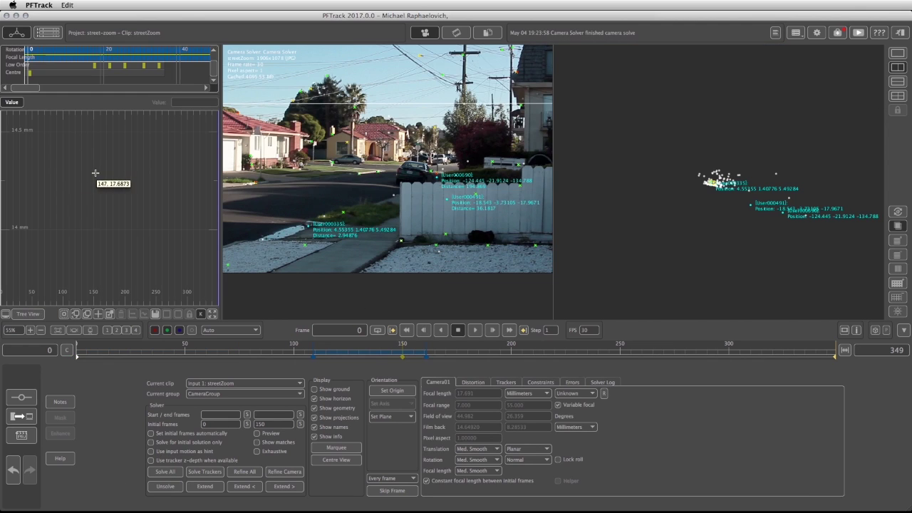
click(60, 57)
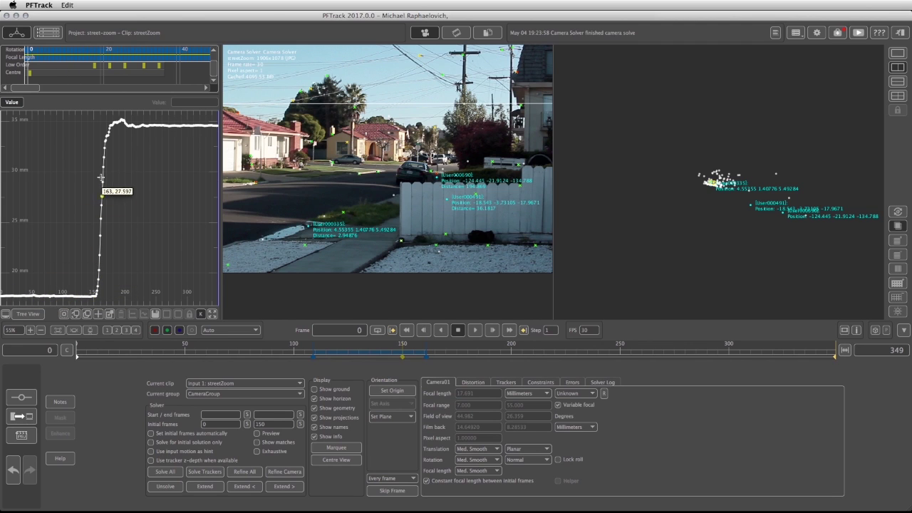
scroll(74, 57, up, 1)
click(74, 57)
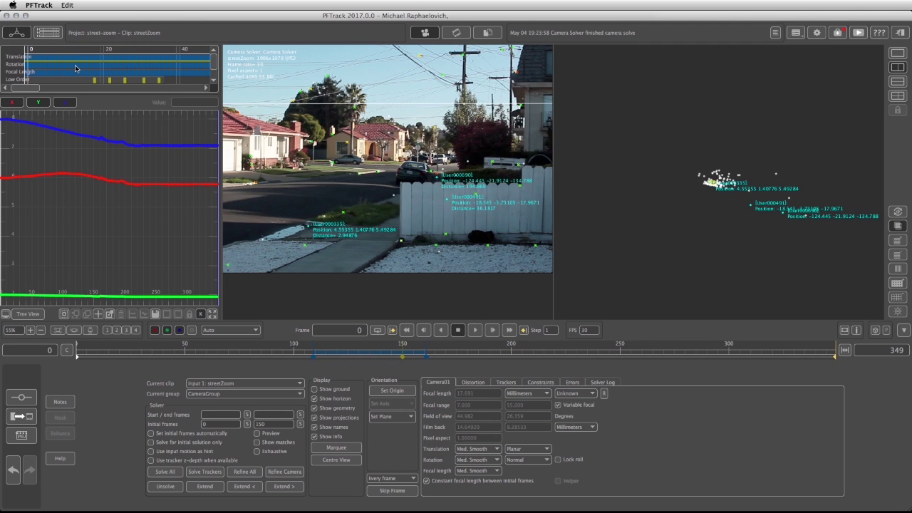
click(76, 66)
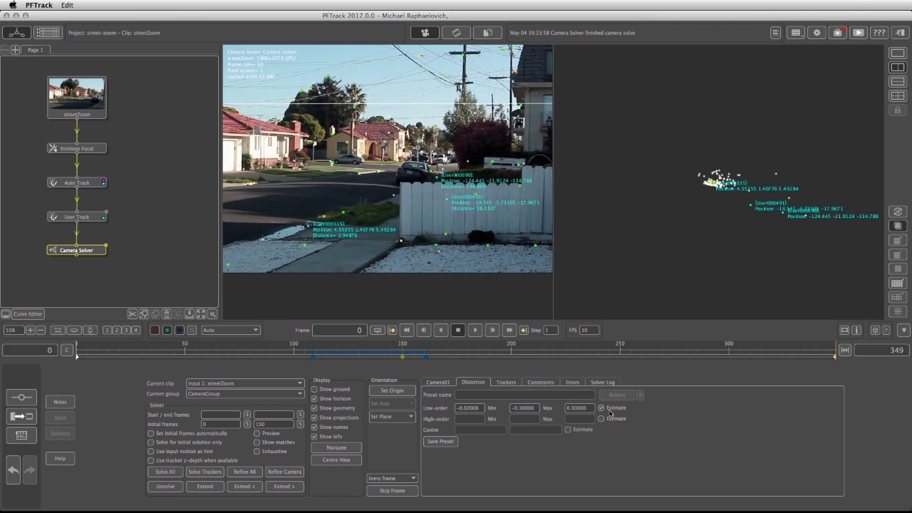
- Fit the per-tracker error graph and select the high-error curves to list their residuals
click(443, 382)
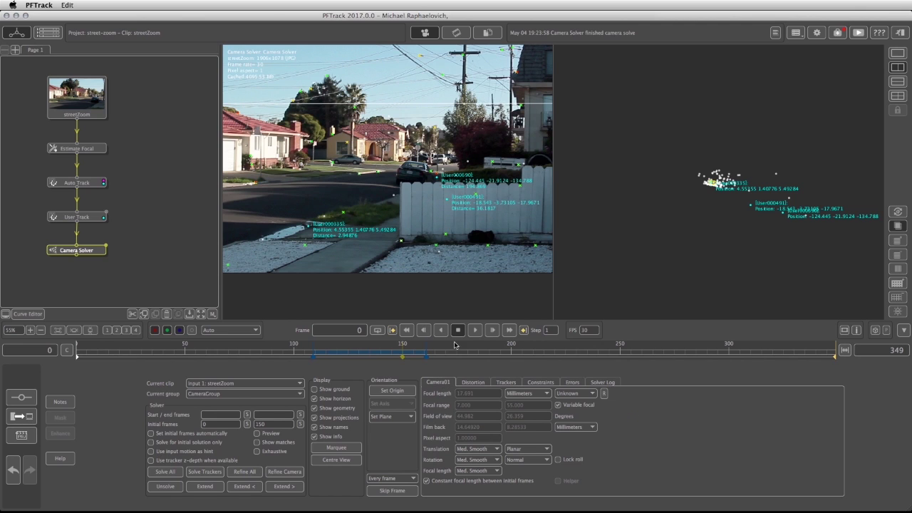
click(572, 383)
mouse_move(647, 479)
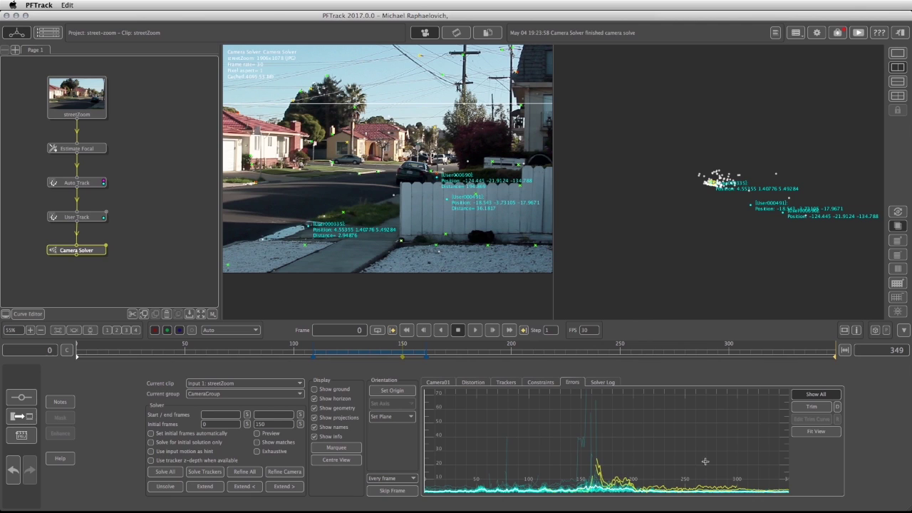
click(810, 432)
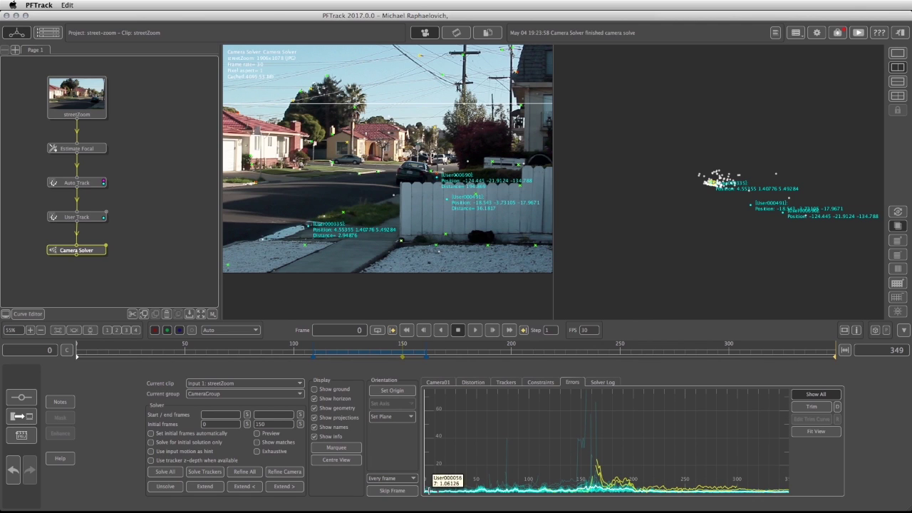
click(586, 423)
mouse_move(506, 418)
drag(507, 418, 641, 466)
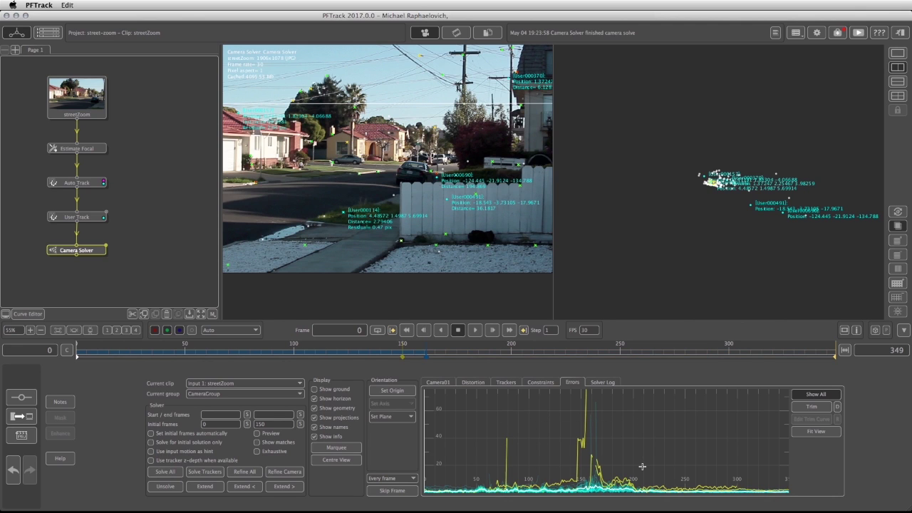
click(500, 383)
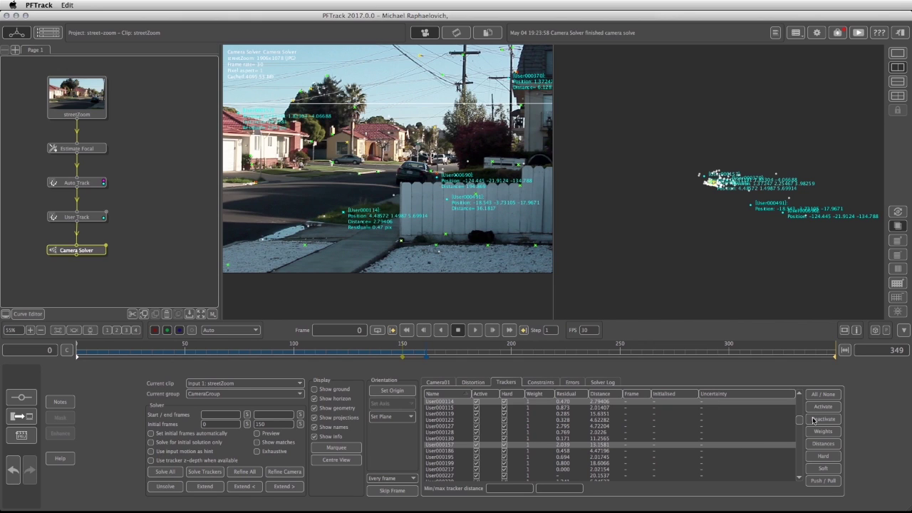
- Deactivate the tracker behind the tall error spike and re-solve the camera
click(536, 432)
click(572, 383)
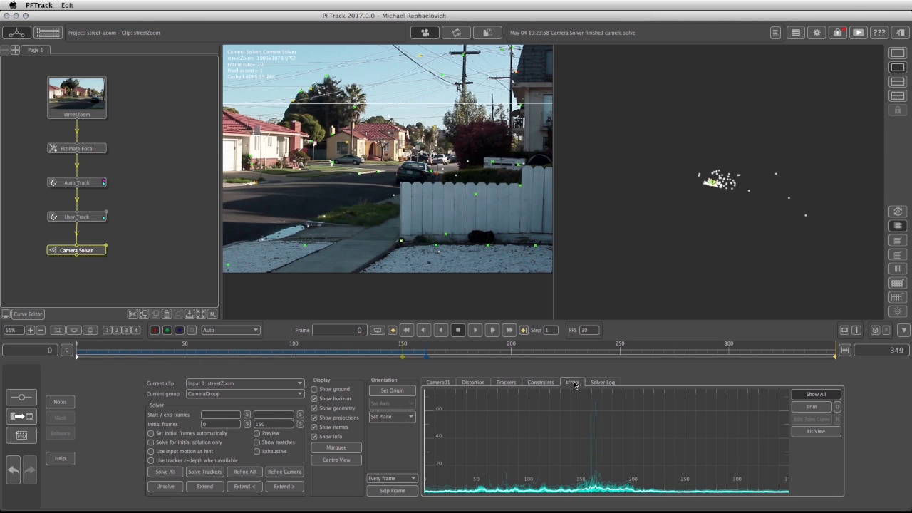
drag(577, 406, 635, 452)
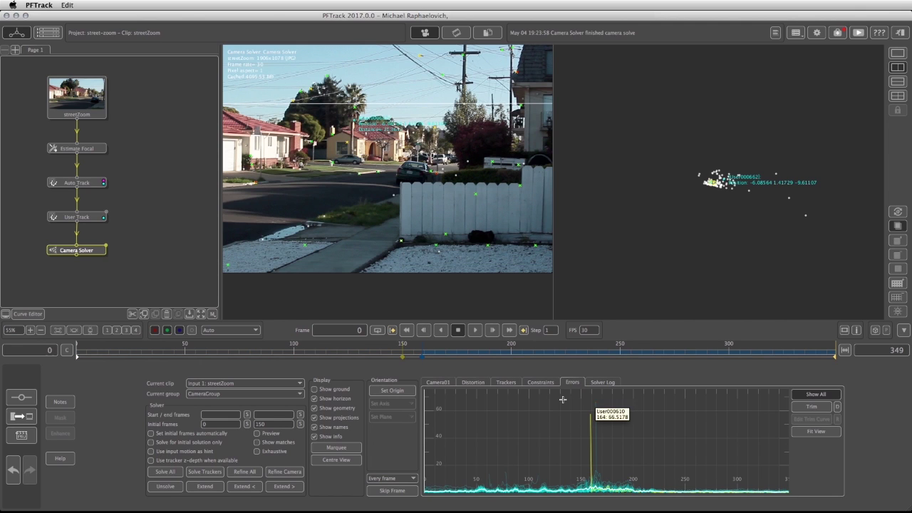
drag(562, 400, 659, 462)
click(510, 383)
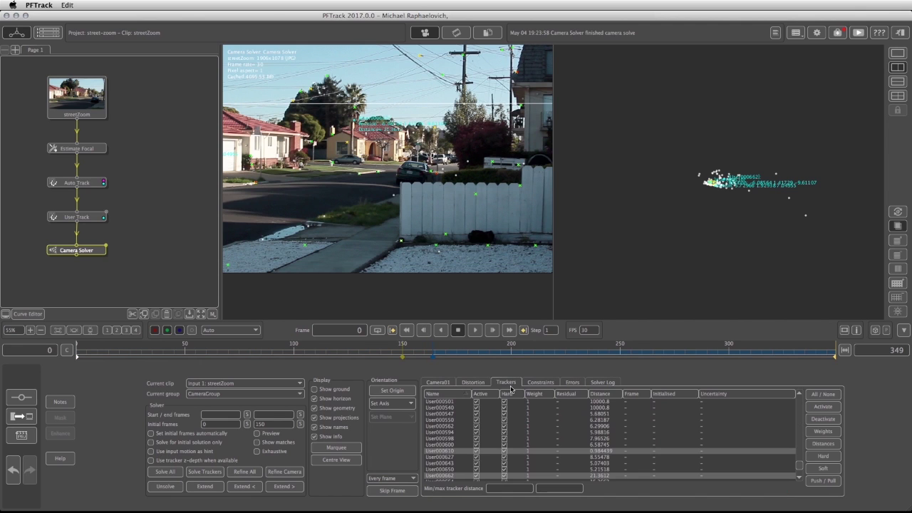
click(822, 420)
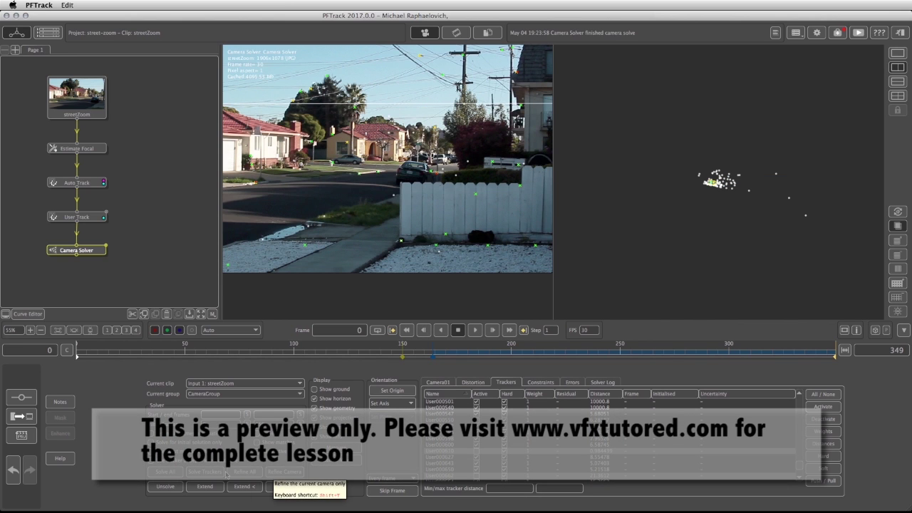
click(163, 472)
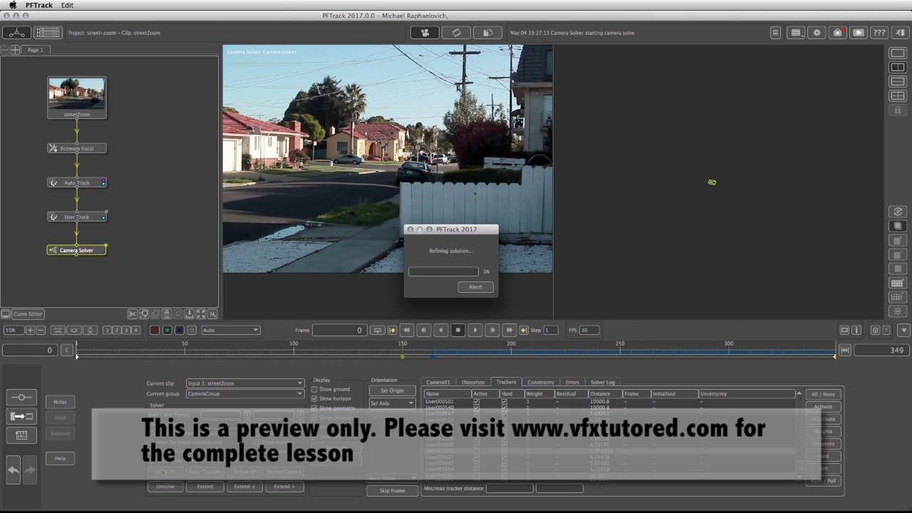
drag(77, 356, 40, 334)
- Fit the error graph, enable Trim and lower the threshold to flag high-error trackers
click(540, 382)
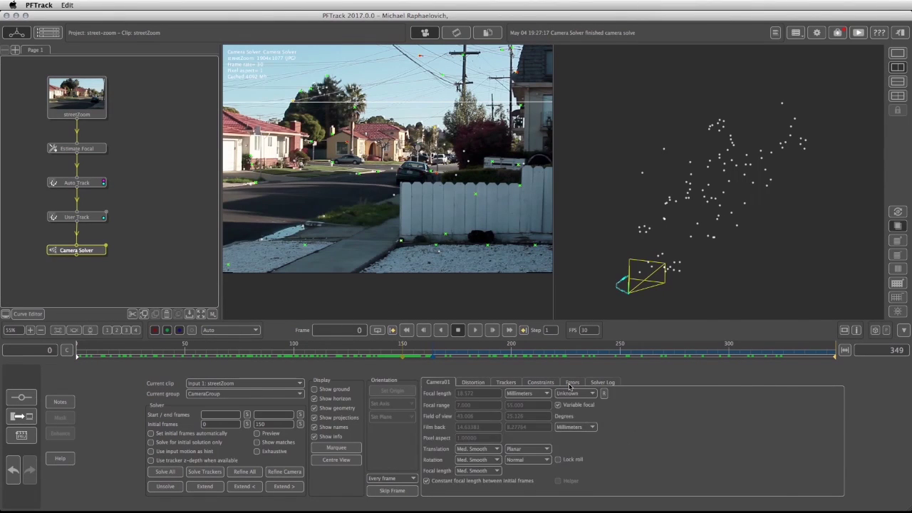
click(572, 382)
click(815, 431)
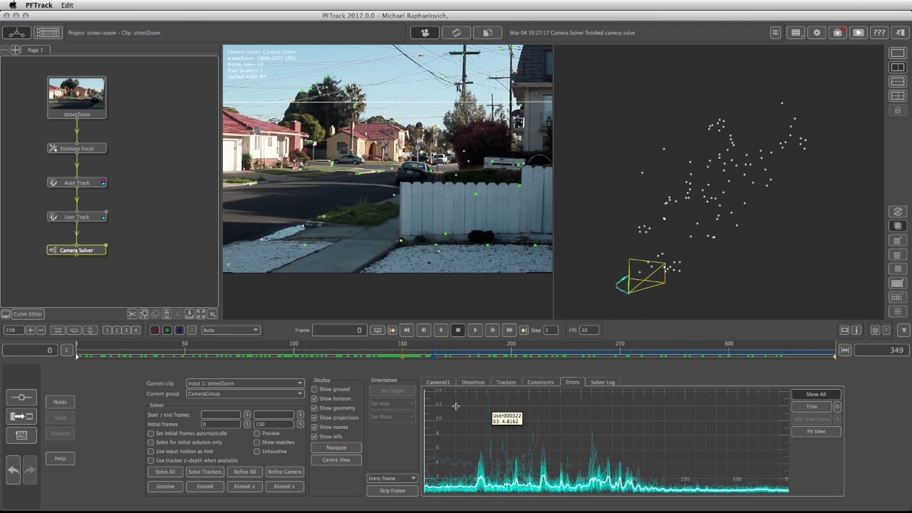
click(807, 410)
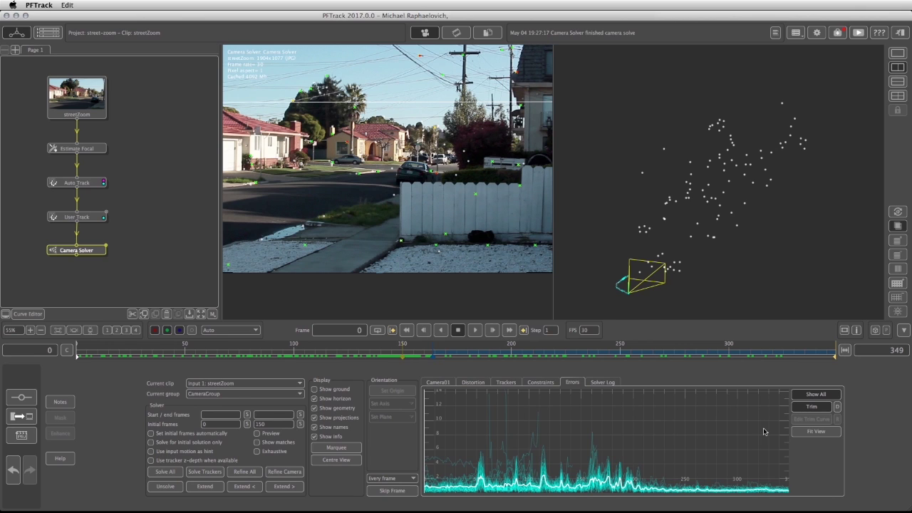
drag(502, 453, 504, 476)
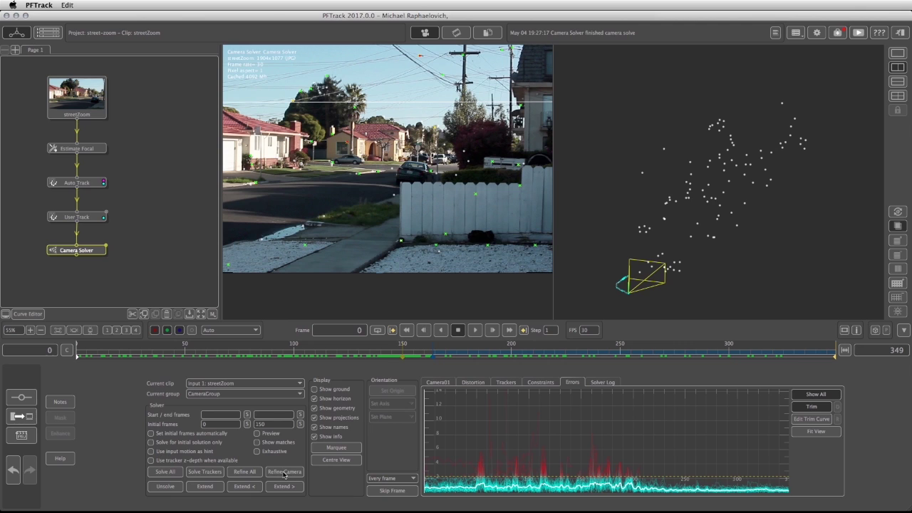